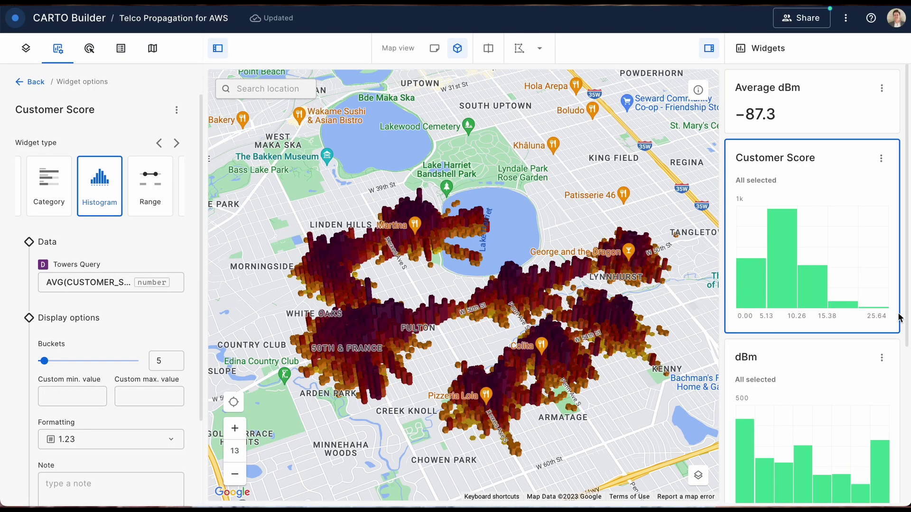
# Run the Telco Propagation workflow and pan the canvas across its later workflow groups.
pyautogui.moveTo(882, 306); pyautogui.dragTo(806, 307)
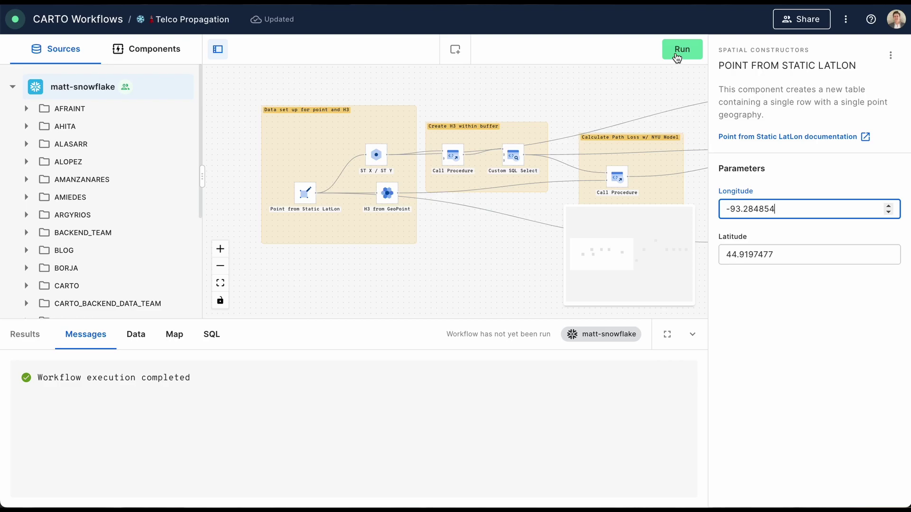
pyautogui.click(677, 57)
pyautogui.scroll(5, 325, 168)
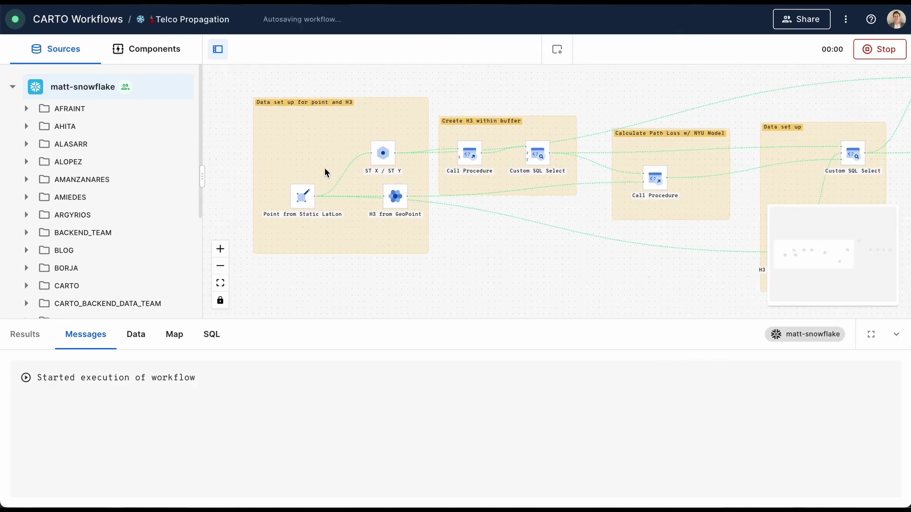
pyautogui.hscroll(10, 579, 223)
pyautogui.scroll(-5, 517, 223)
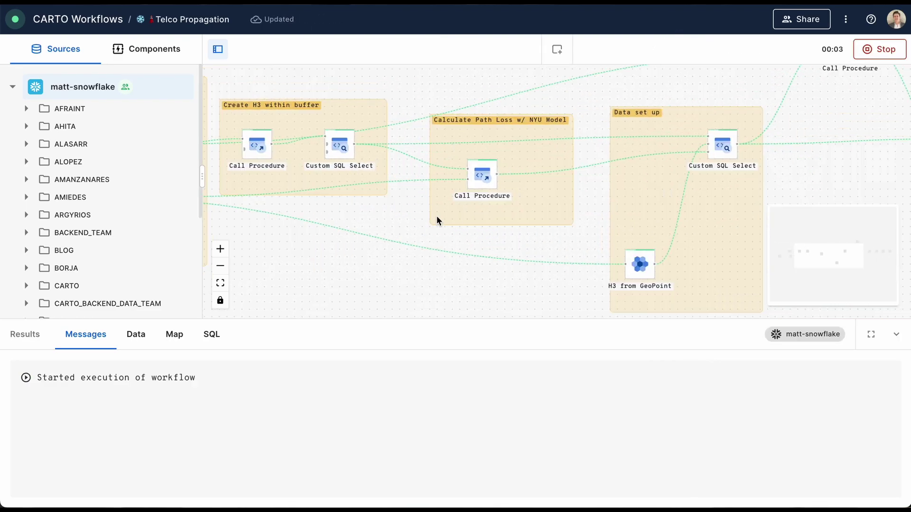
pyautogui.moveTo(647, 234); pyautogui.dragTo(545, 233)
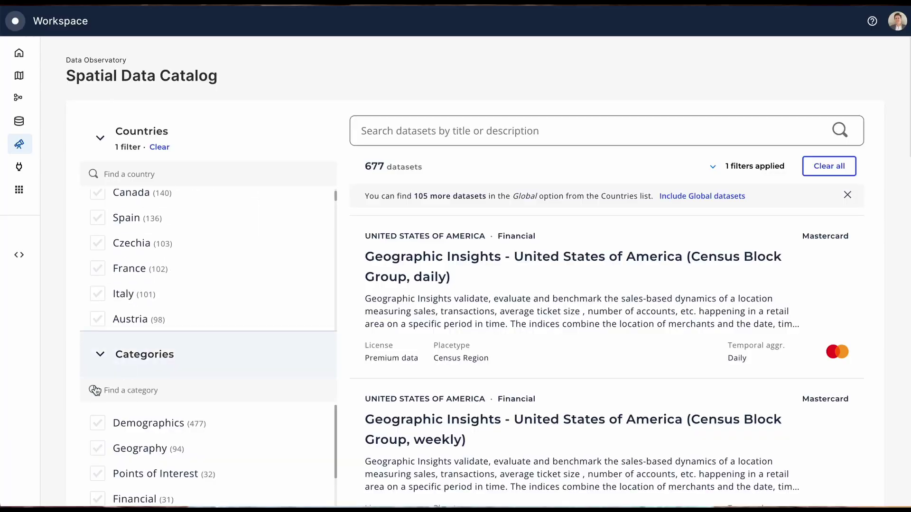
# Filter the US catalog datasets to the Behavioral category instead of Human Mobility.
pyautogui.scroll(-3, 68, 397)
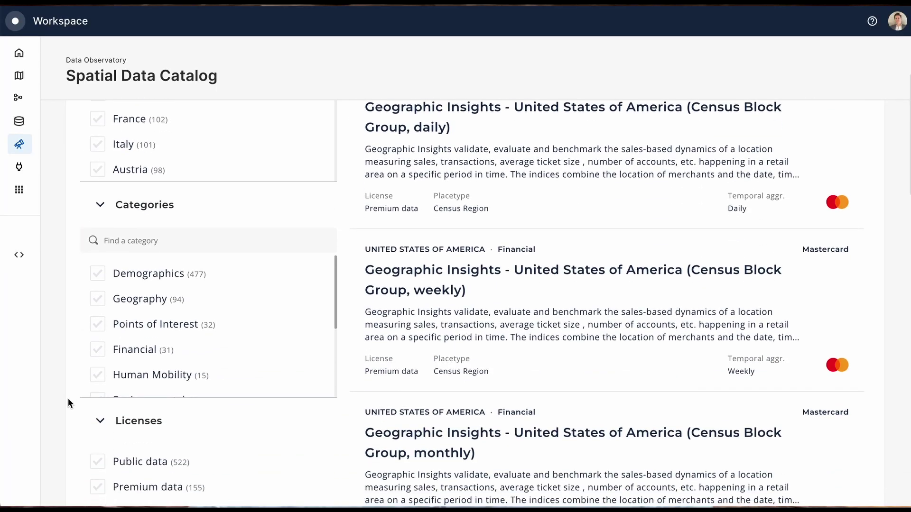
pyautogui.scroll(-2, 99, 323)
pyautogui.click(97, 314)
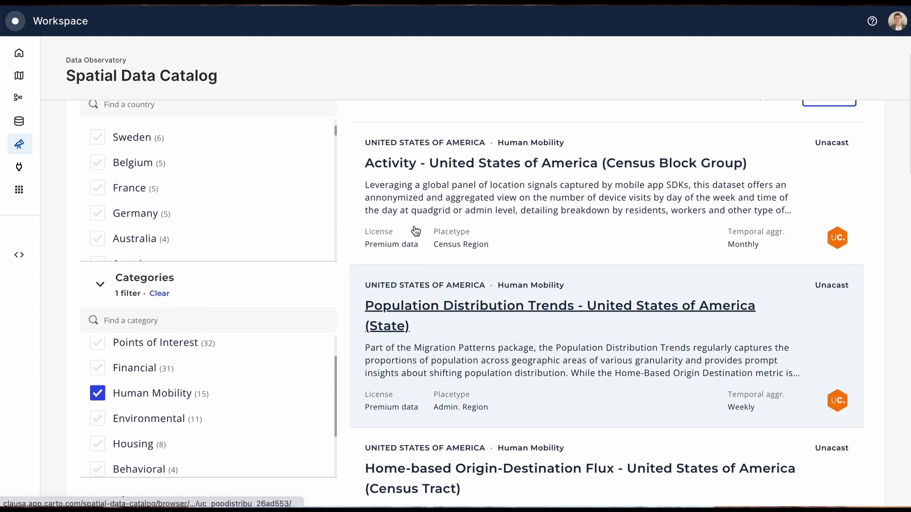
pyautogui.scroll(-5, 268, 255)
pyautogui.click(97, 155)
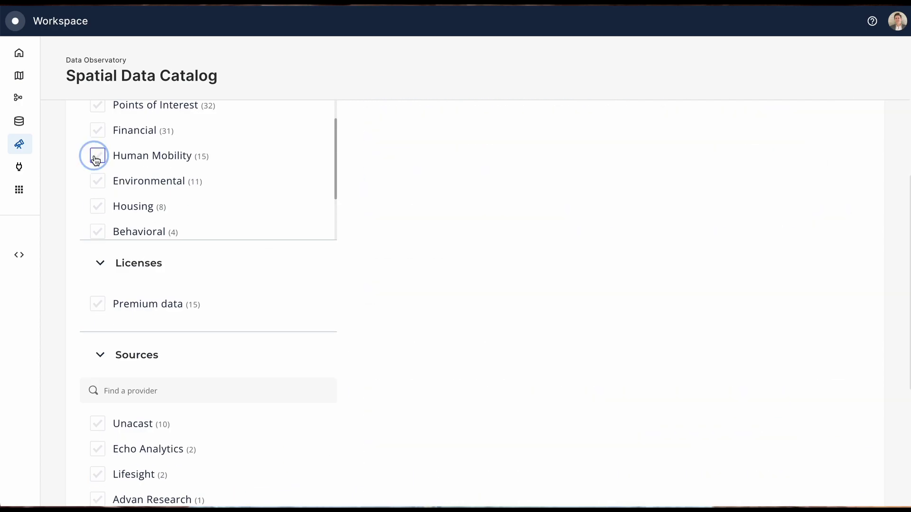
pyautogui.click(98, 232)
# Open the PersonaLive Social Media Segmentation (Census Block Group) dataset page.
pyautogui.scroll(4, 416, 241)
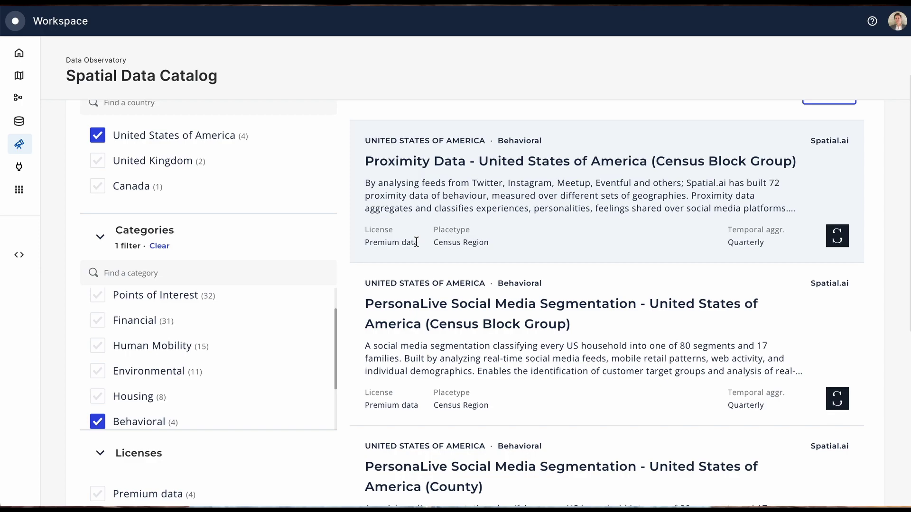
pyautogui.scroll(-1, 417, 241)
pyautogui.click(505, 259)
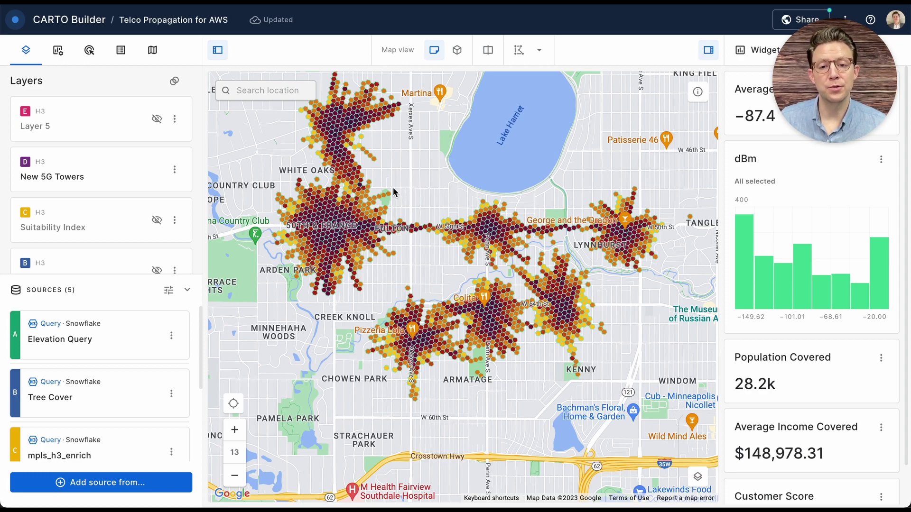
# Toggle the Trees layer on and back off, then show the Elevation layer beneath the hexagons.
pyautogui.moveTo(393, 189); pyautogui.dragTo(377, 200)
pyautogui.scroll(3, 377, 199)
pyautogui.scroll(-2, 101, 190)
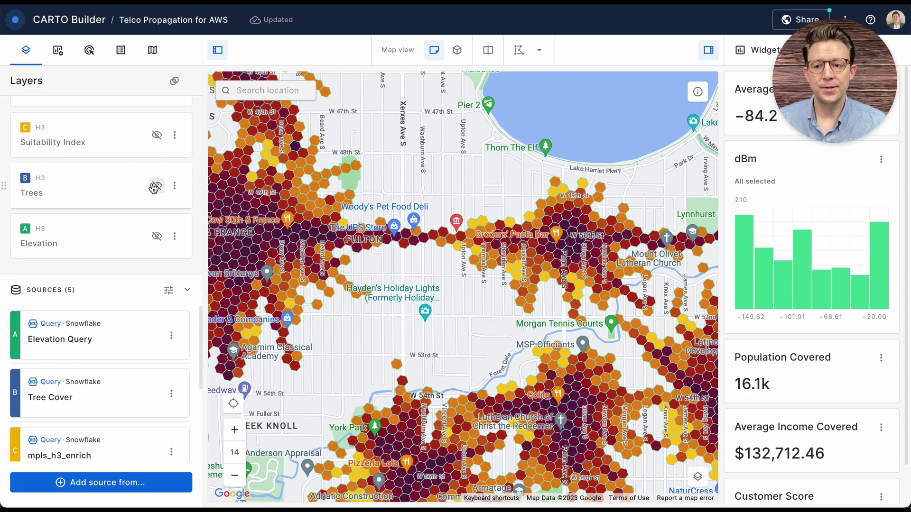
pyautogui.click(156, 186)
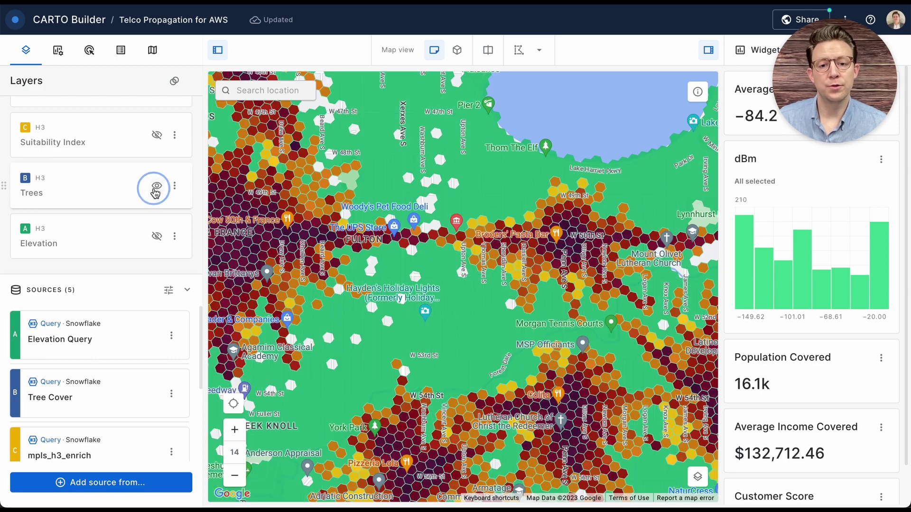
pyautogui.scroll(5, 361, 239)
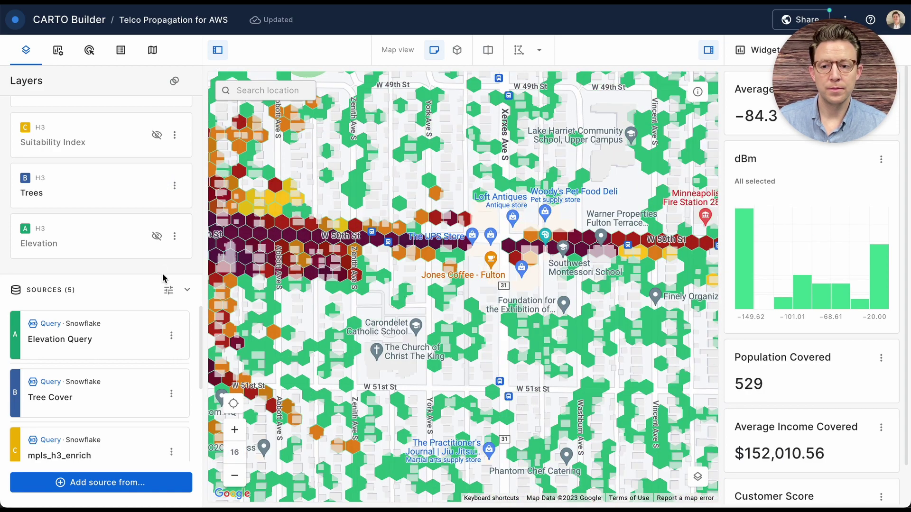
pyautogui.click(156, 186)
pyautogui.click(157, 236)
pyautogui.scroll(-4, 369, 255)
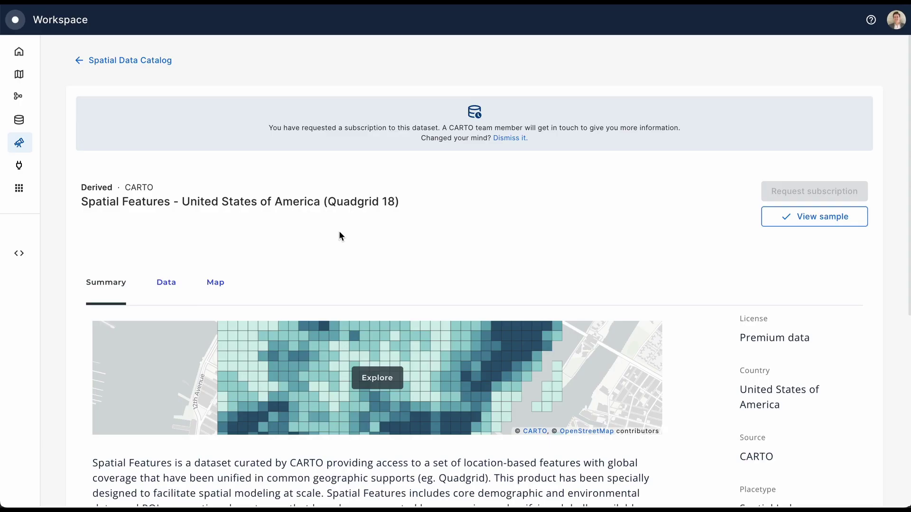
# Scroll to the Spatial Features (Quadgrid 18) key variables and select Urbanity.
pyautogui.scroll(-6, 340, 233)
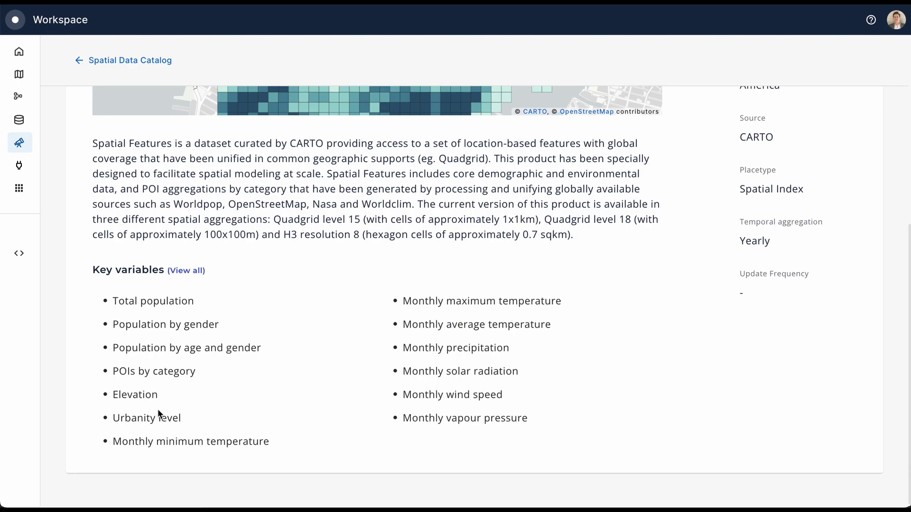
pyautogui.doubleClick(135, 418)
pyautogui.scroll(6, 136, 406)
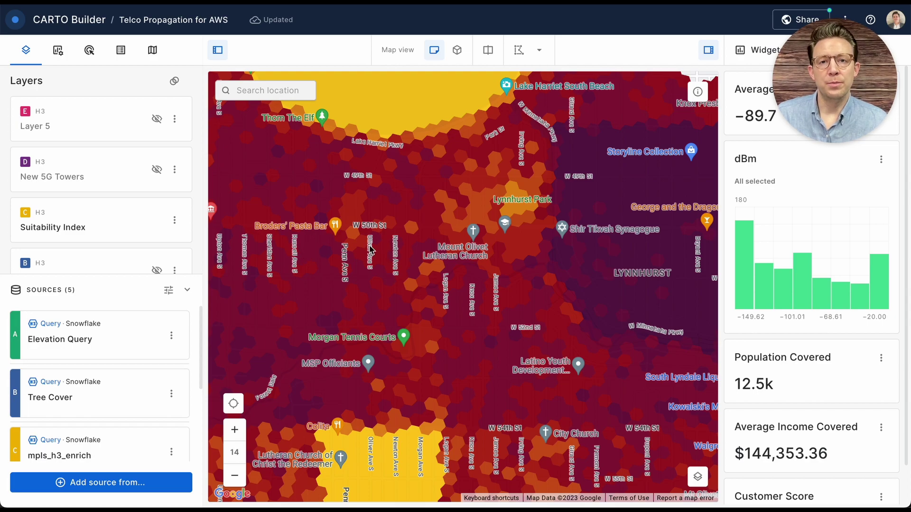
# Pan and zoom to Upton Ave S and show the yellow hexagon's Feature Details.
pyautogui.scroll(-1, 326, 252)
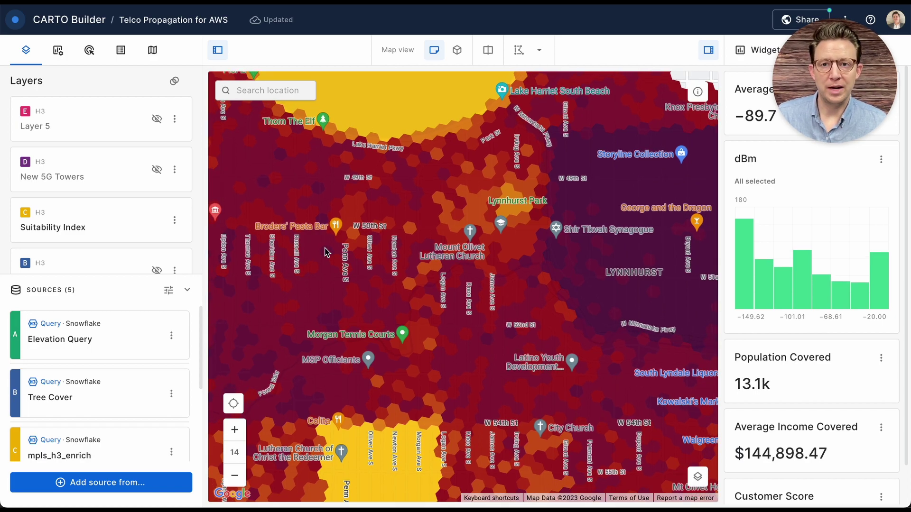
pyautogui.moveTo(313, 258); pyautogui.dragTo(533, 280)
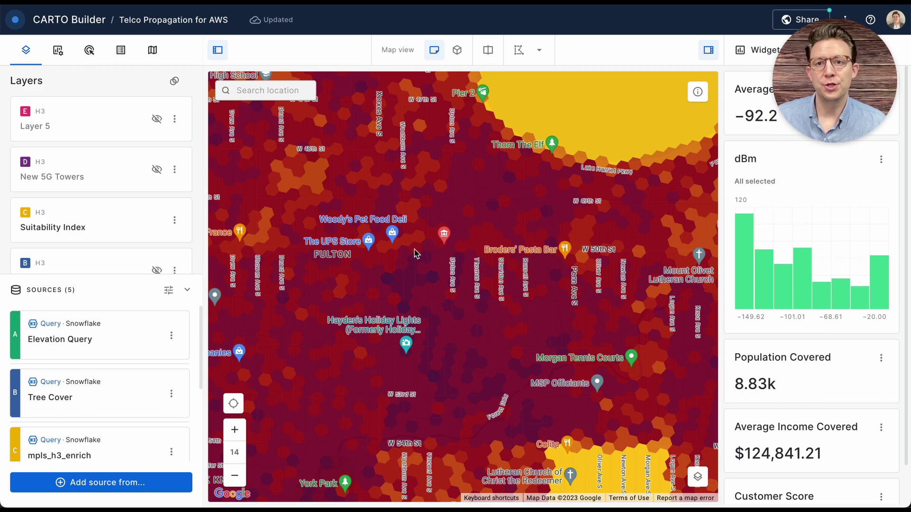
pyautogui.moveTo(418, 255); pyautogui.dragTo(444, 249)
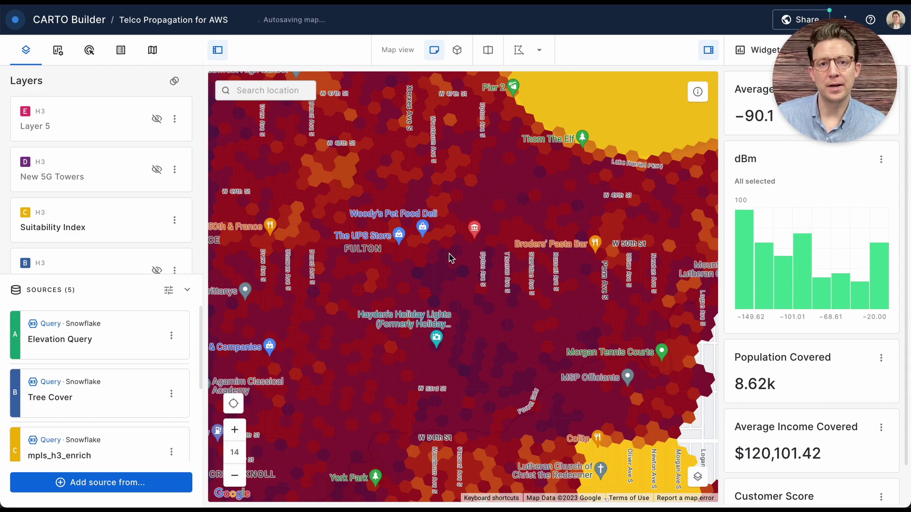
pyautogui.scroll(-4, 369, 256)
pyautogui.scroll(1, 368, 255)
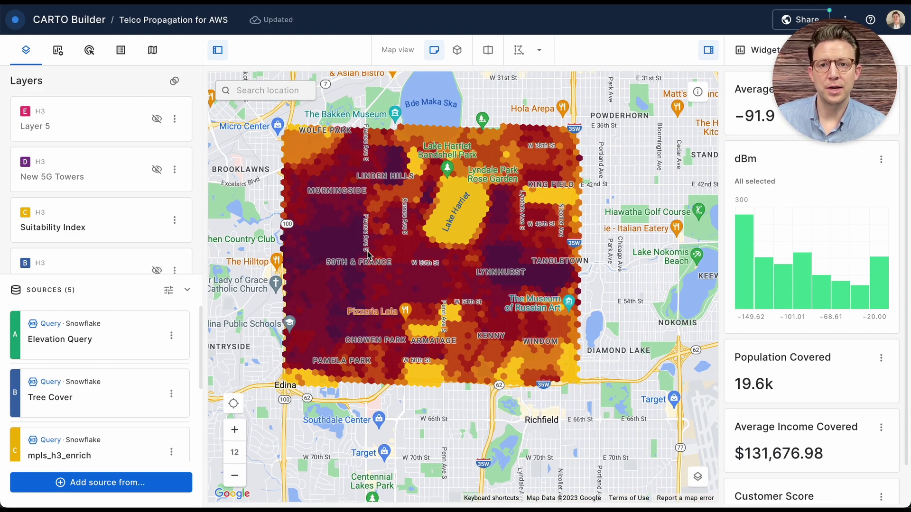
pyautogui.scroll(4, 413, 147)
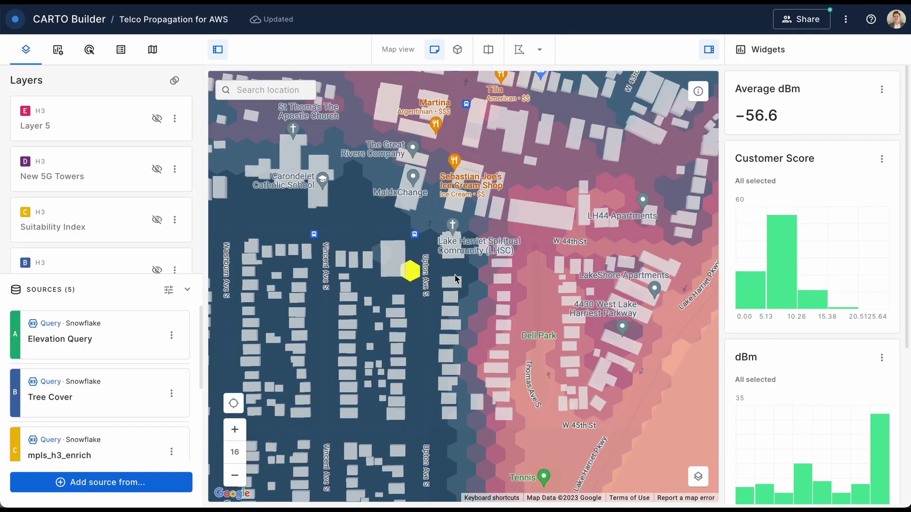
pyautogui.scroll(2, 443, 260)
pyautogui.scroll(2, 446, 259)
pyautogui.moveTo(446, 258); pyautogui.dragTo(403, 183)
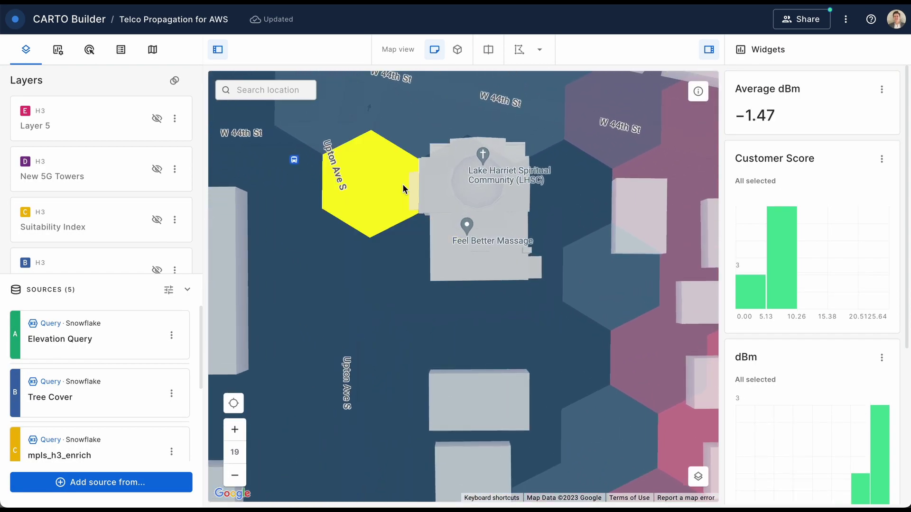
pyautogui.click(404, 184)
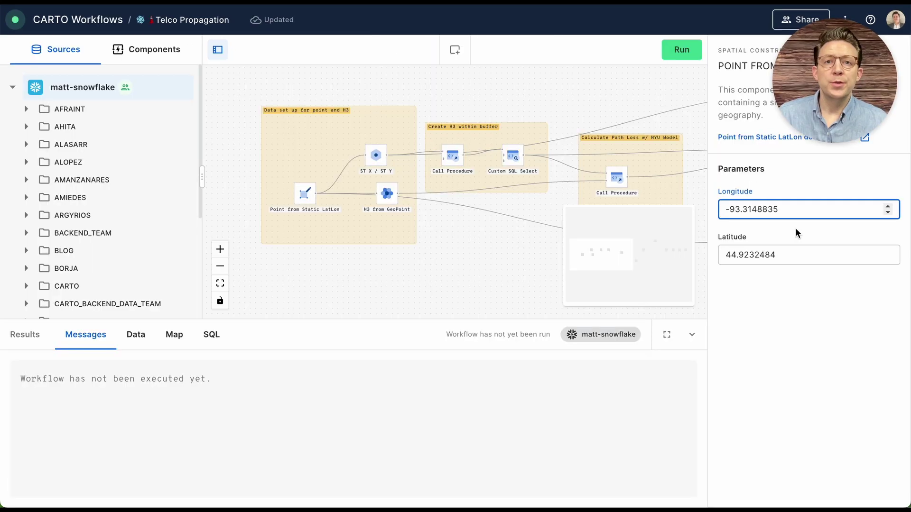
# Run the workflow from point -93.3148835, 44.9232484, pan north along the lakeshore, and clear earlier AOI results.
pyautogui.click(672, 53)
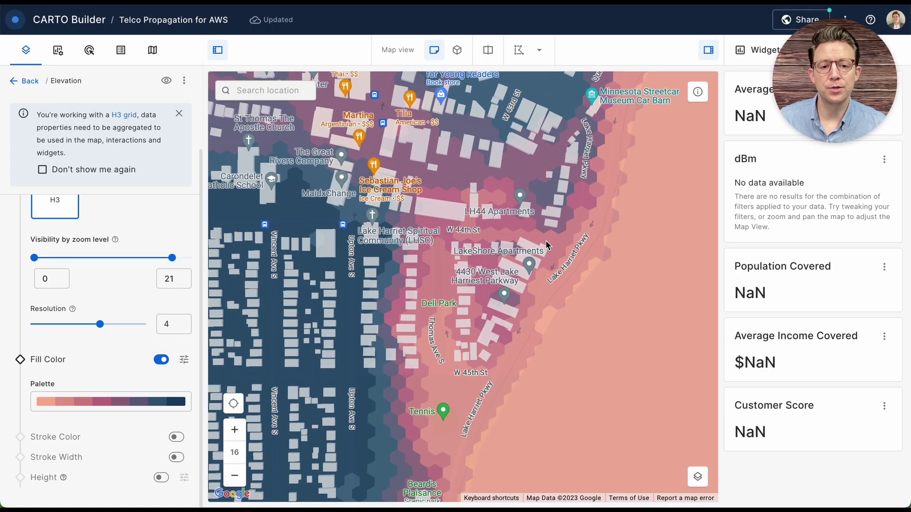
pyautogui.moveTo(346, 196); pyautogui.dragTo(240, 388)
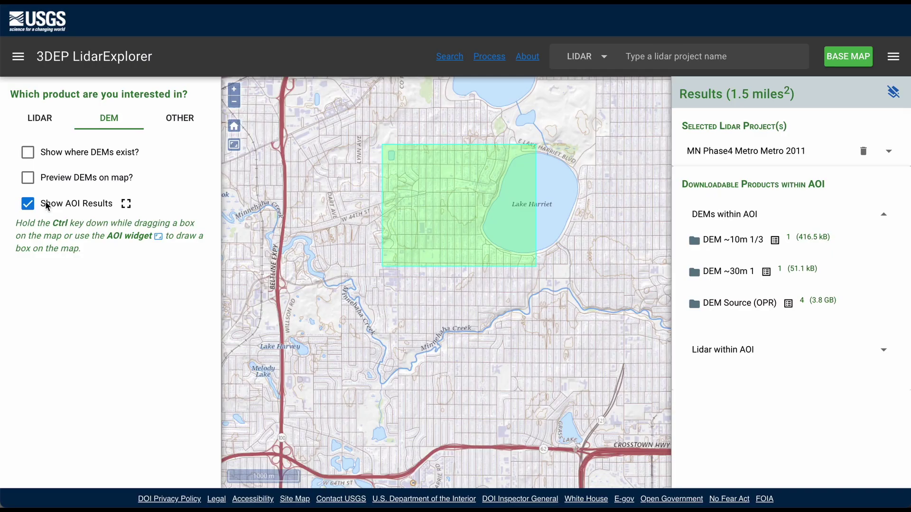
pyautogui.click(28, 204)
# List AOI products around Lake Harriet and open the DEM ~10m 1/3 arc-second product link.
pyautogui.click(126, 204)
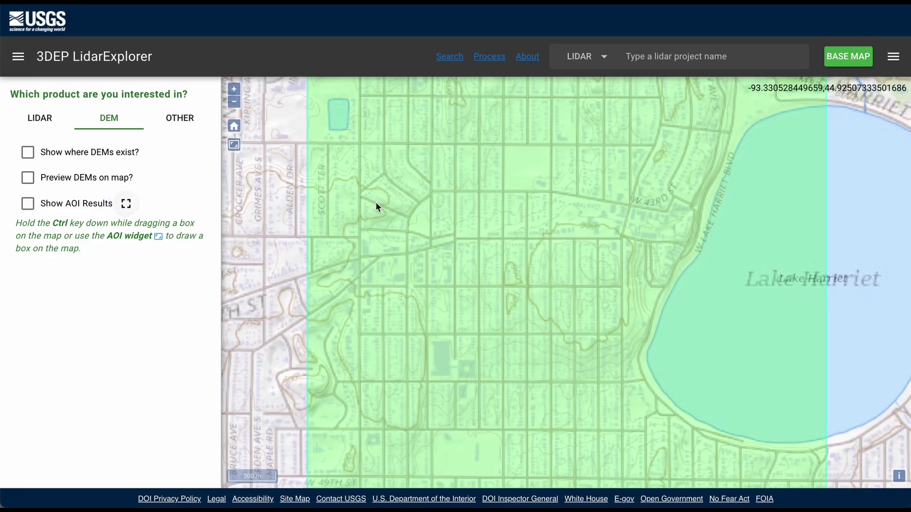
pyautogui.click(28, 204)
pyautogui.click(731, 273)
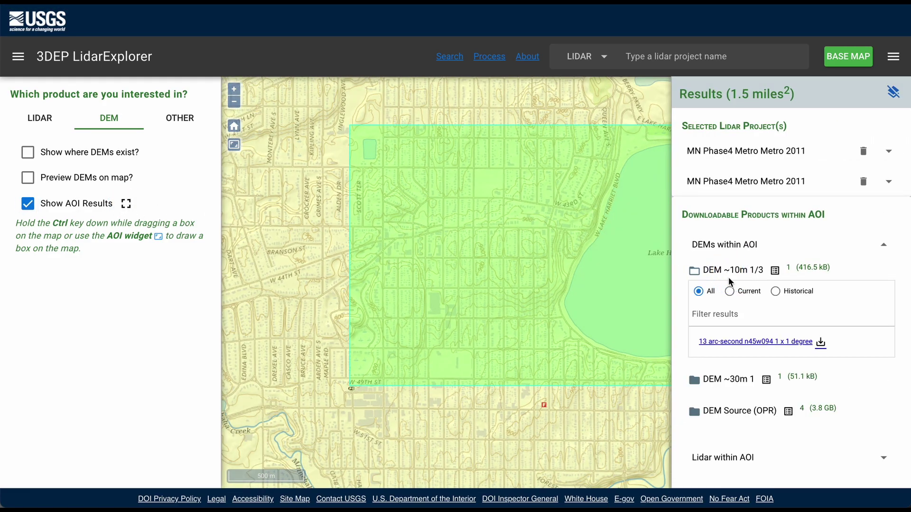
pyautogui.click(740, 338)
pyautogui.scroll(-1, 707, 240)
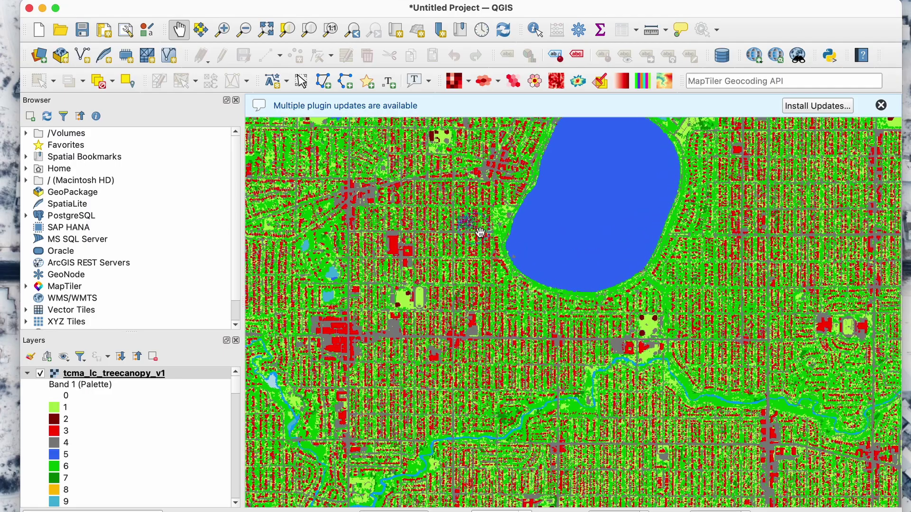
# Zoom into the tcma_lc_treecanopy_v1 raster and pan to inspect its blocky cells.
pyautogui.scroll(3, 515, 250)
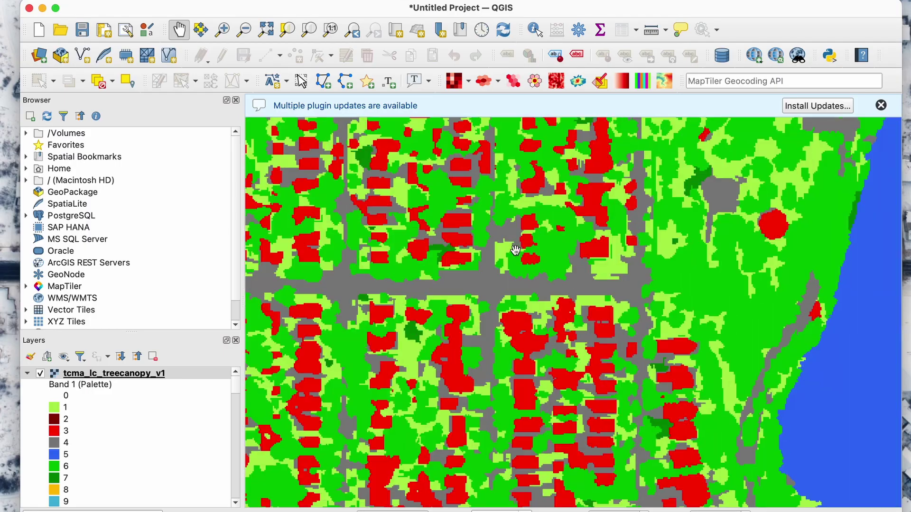
pyautogui.scroll(3, 569, 313)
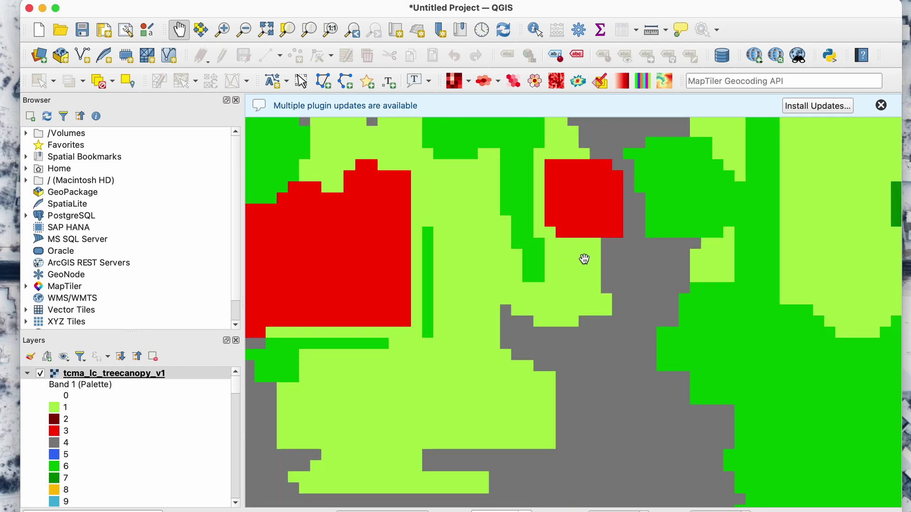
pyautogui.moveTo(585, 259); pyautogui.dragTo(571, 288)
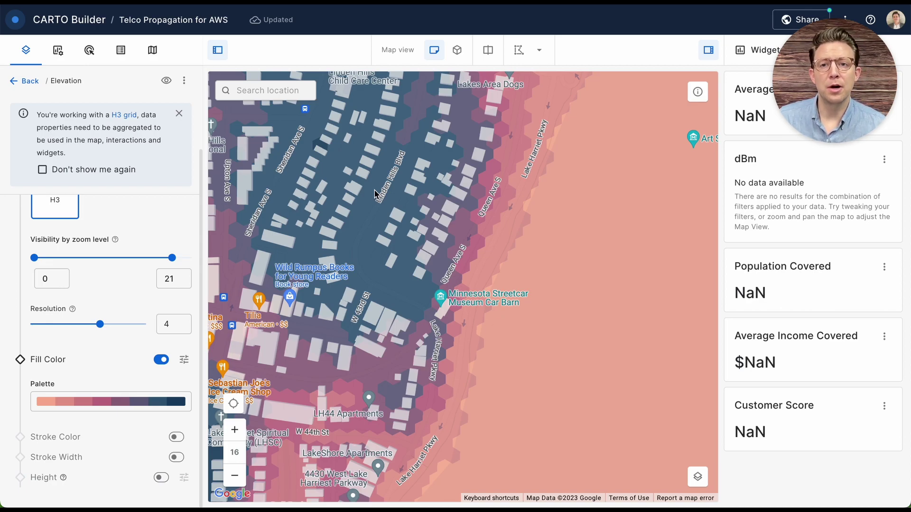
# Zoom the map out from the Telco elevation hexagons.
pyautogui.scroll(-3, 397, 285)
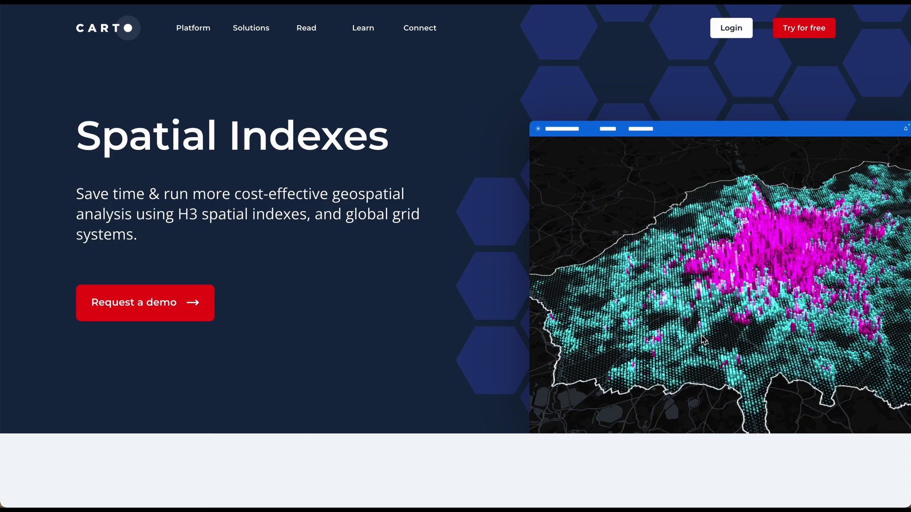
pyautogui.scroll(-9, 704, 339)
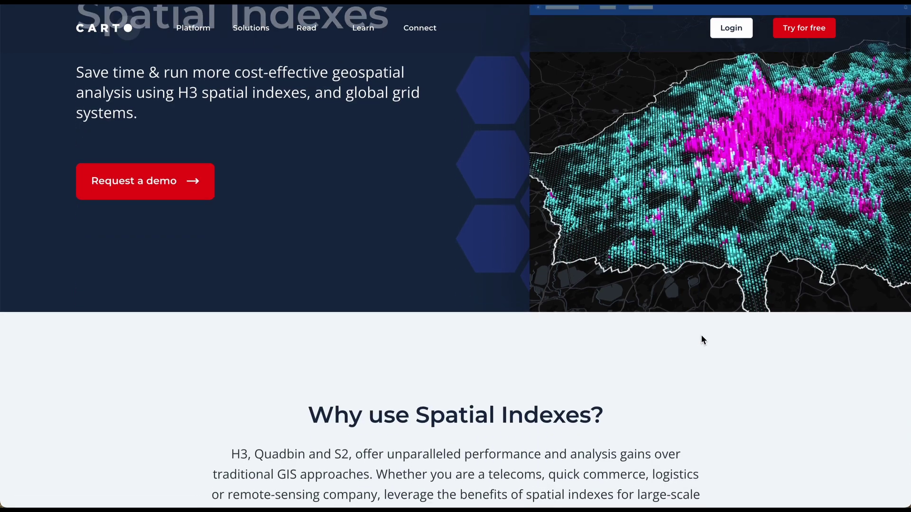
pyautogui.scroll(-5, 703, 339)
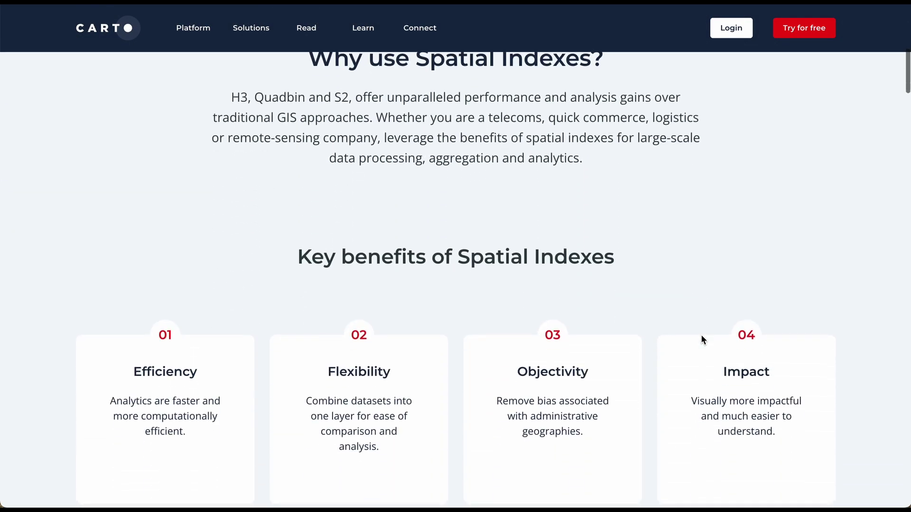
pyautogui.scroll(-5, 703, 340)
pyautogui.scroll(-8, 702, 339)
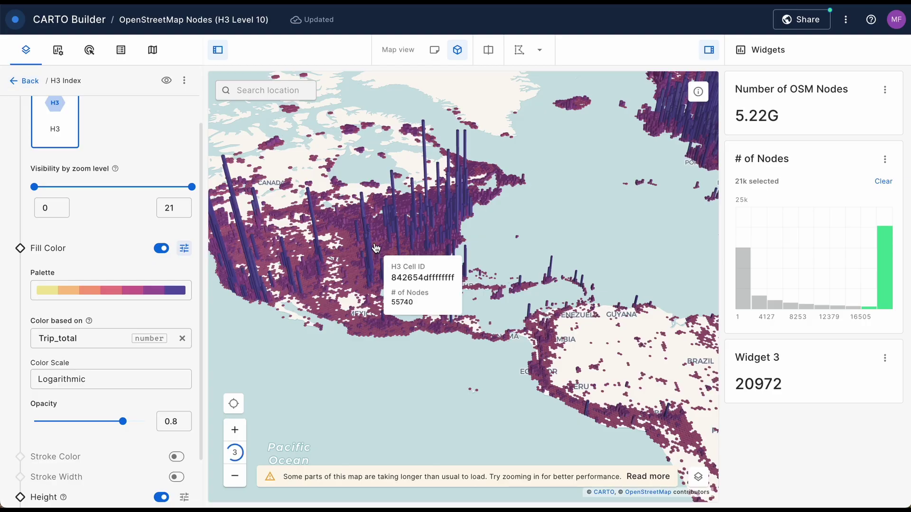
# Zoom the 3D node hexagons from level 3 to 6 toward the Great Lakes, then back out.
pyautogui.scroll(3, 376, 248)
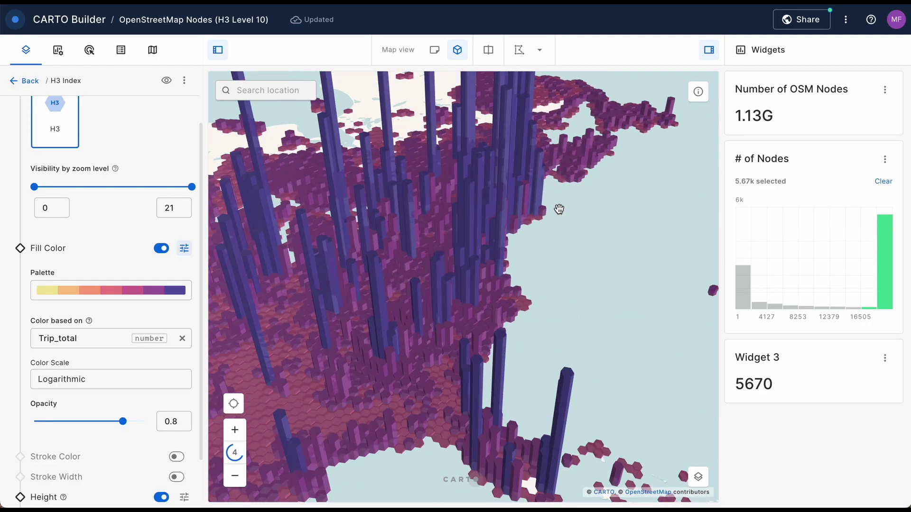
pyautogui.scroll(3, 583, 211)
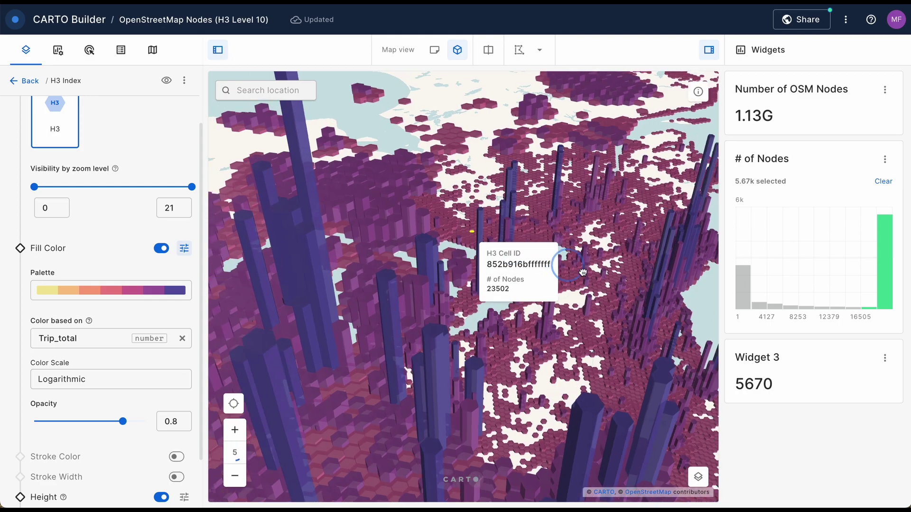
pyautogui.scroll(3, 583, 272)
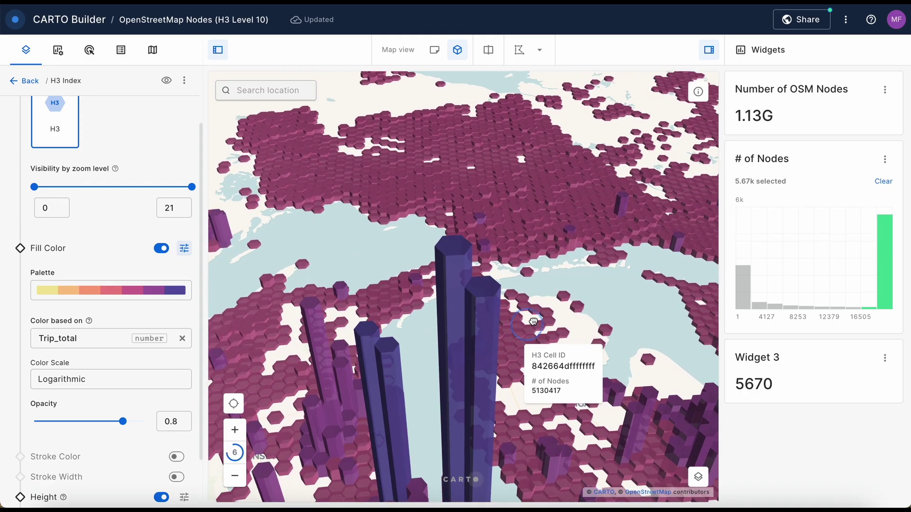
pyautogui.scroll(3, 533, 322)
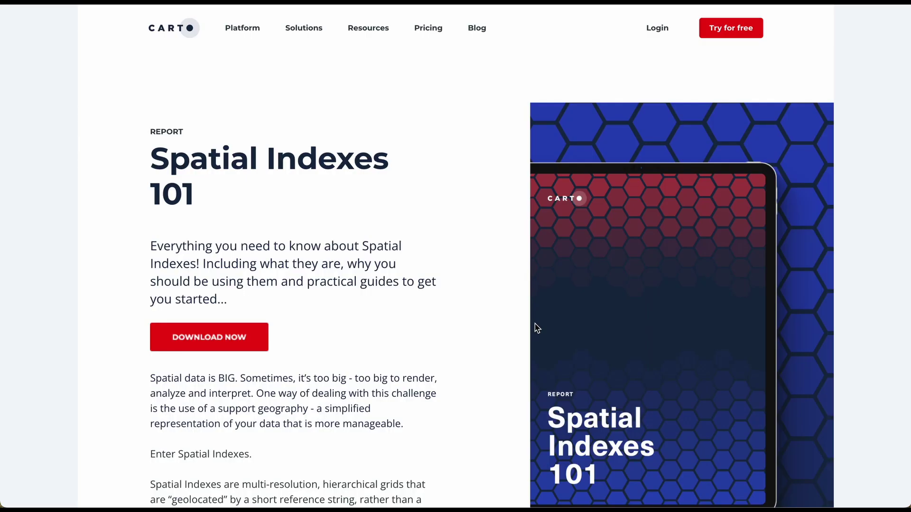
pyautogui.scroll(-7, 537, 328)
pyautogui.scroll(-5, 537, 328)
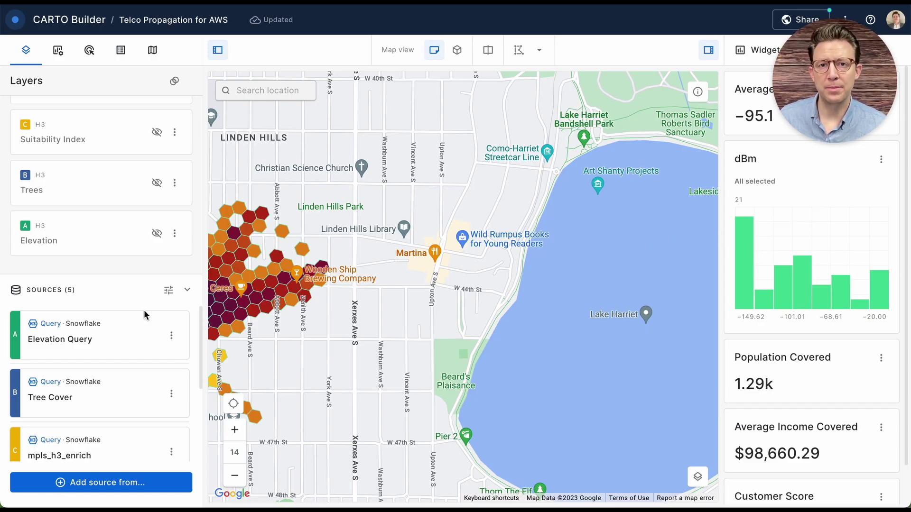
# Zoom out and pan to frame all of Lake Harriet, updating widgets to 19.5k population covered.
pyautogui.scroll(-3, 160, 380)
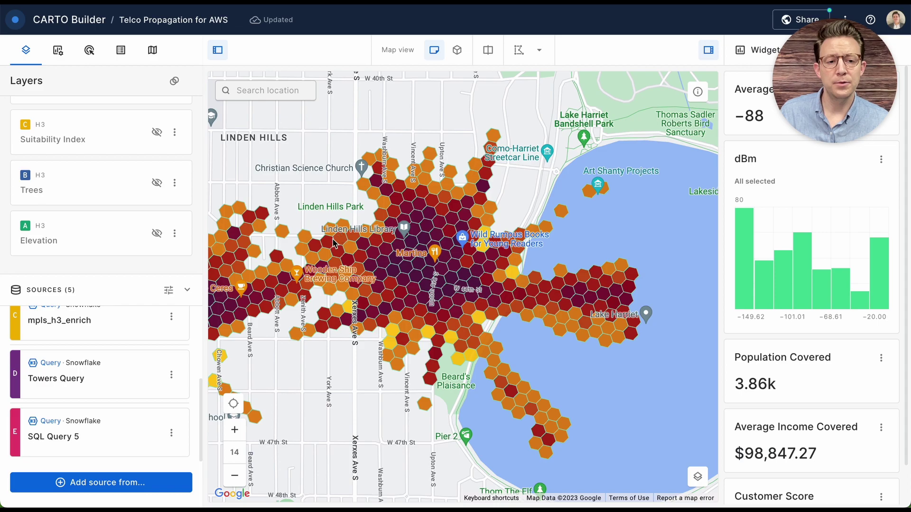
pyautogui.scroll(-2, 789, 352)
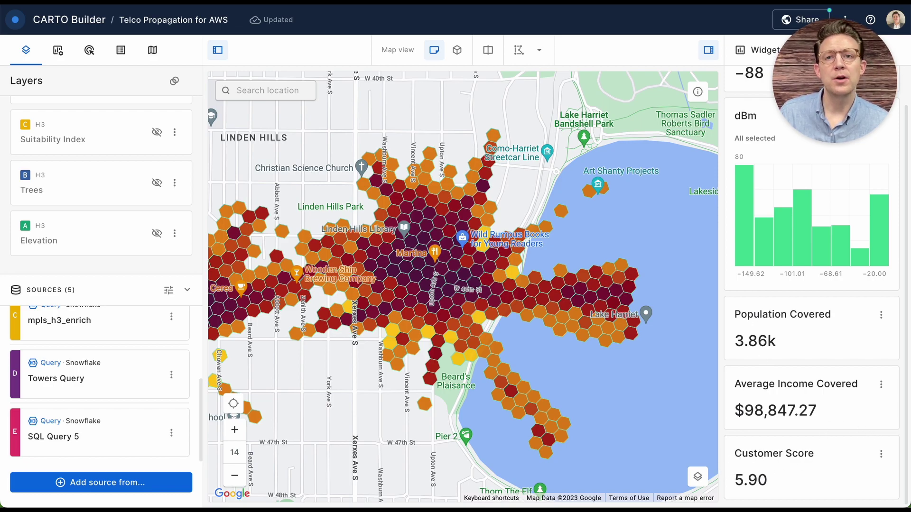
pyautogui.scroll(-3, 545, 278)
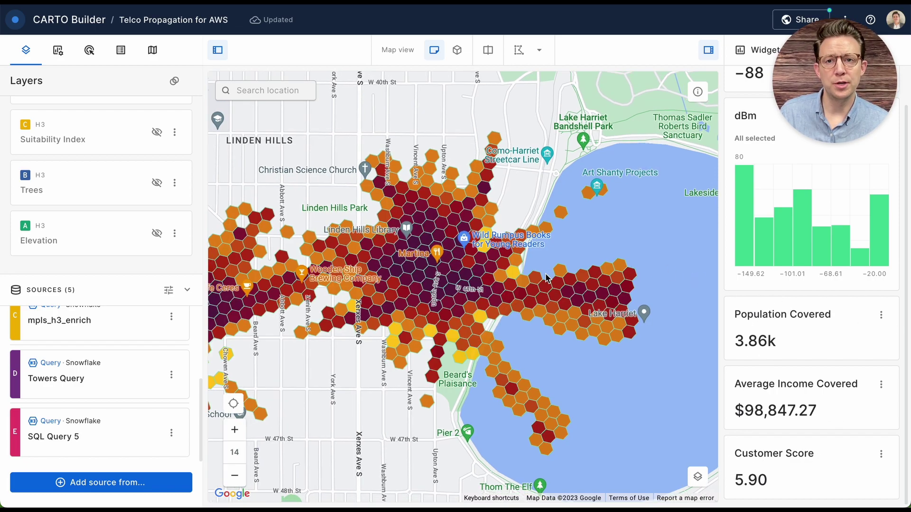
pyautogui.moveTo(587, 292); pyautogui.dragTo(559, 270)
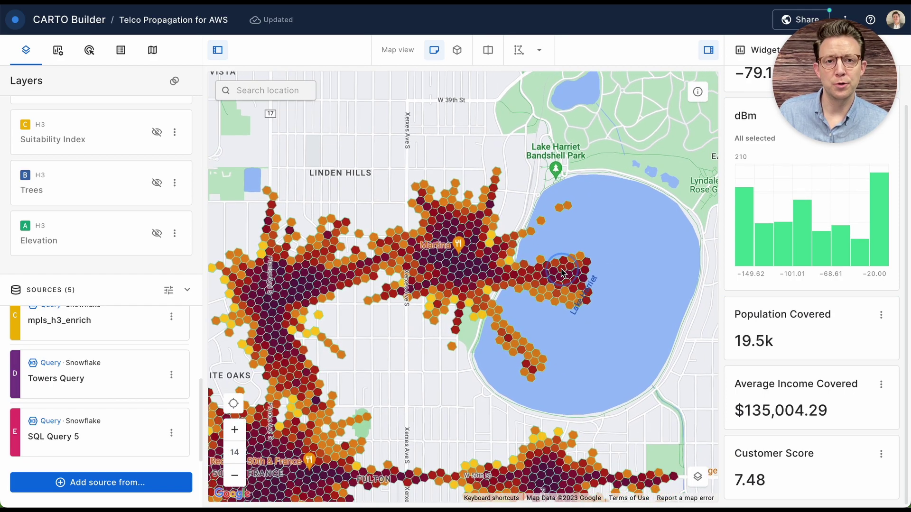
# Share the Telco Propagation for AWS map with the Organization and publish the updates.
pyautogui.click(800, 23)
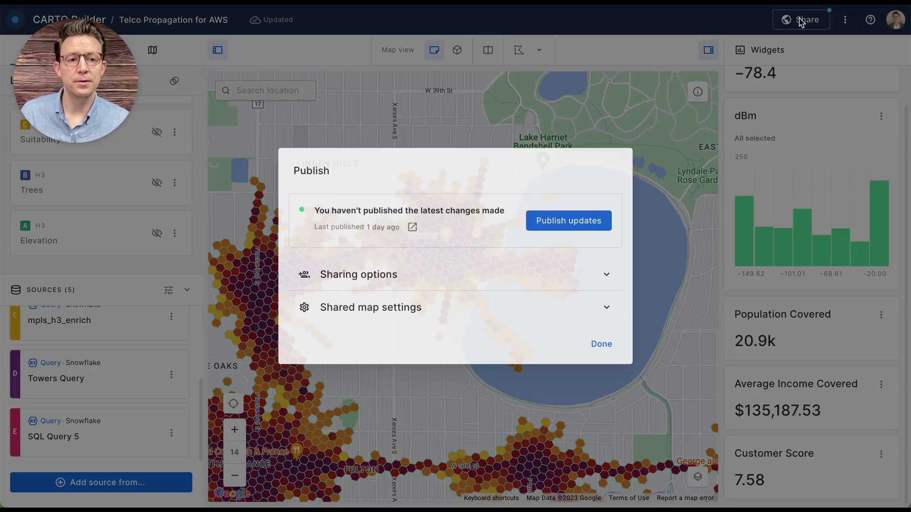
pyautogui.click(384, 272)
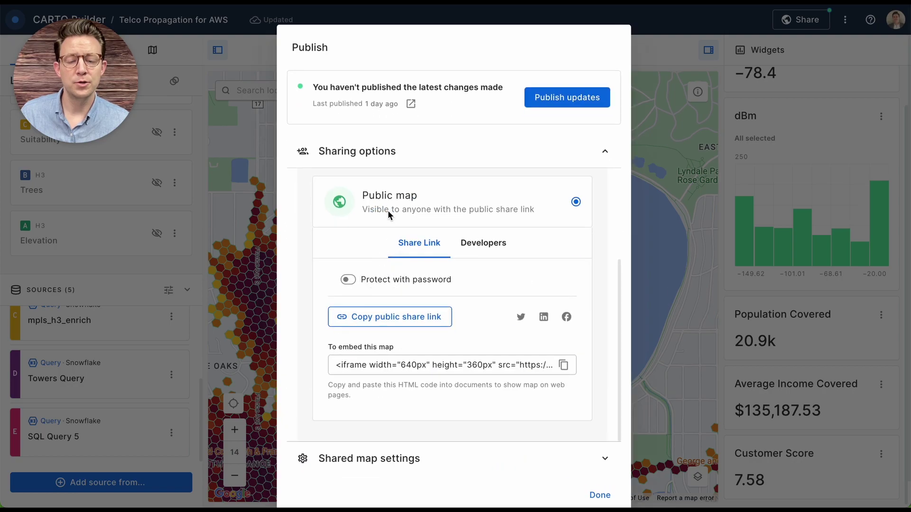
pyautogui.scroll(3, 447, 250)
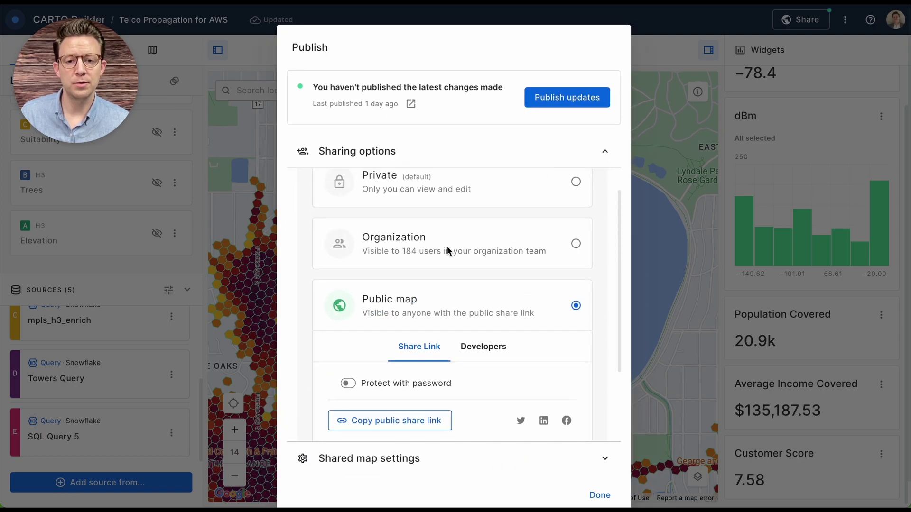
pyautogui.click(448, 245)
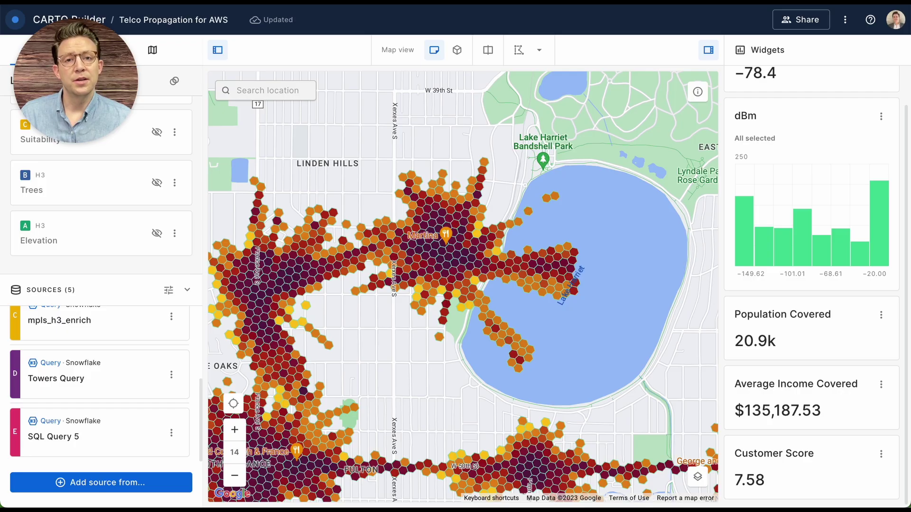
pyautogui.moveTo(378, 46)
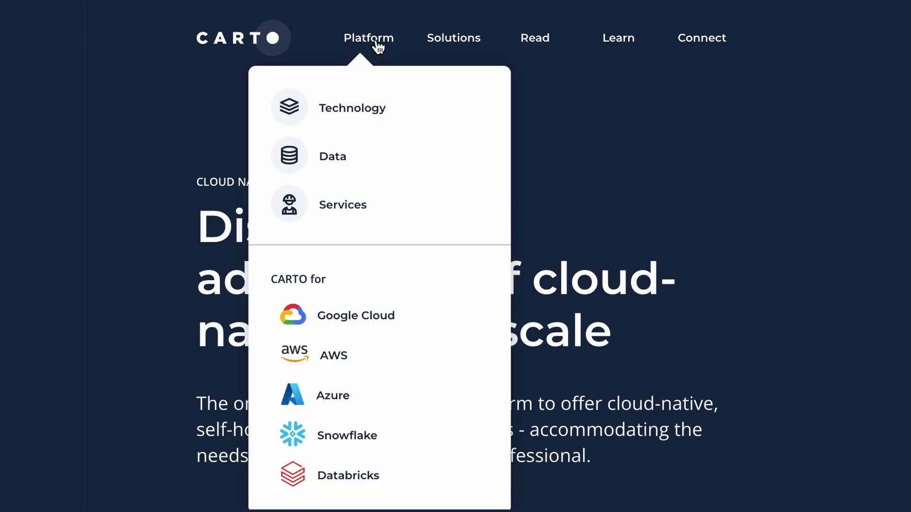